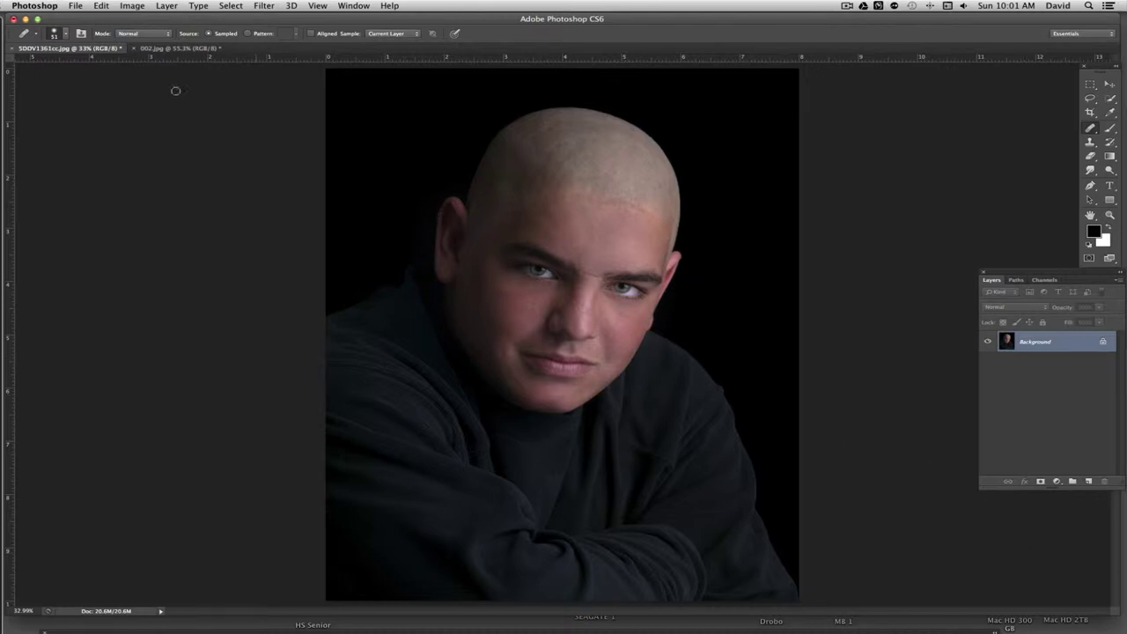
- In 002.jpg, paint white over the baseball's lettering, lower stitching and surrounding background with a 321 px brush, leaving the large curved seam
click(170, 49)
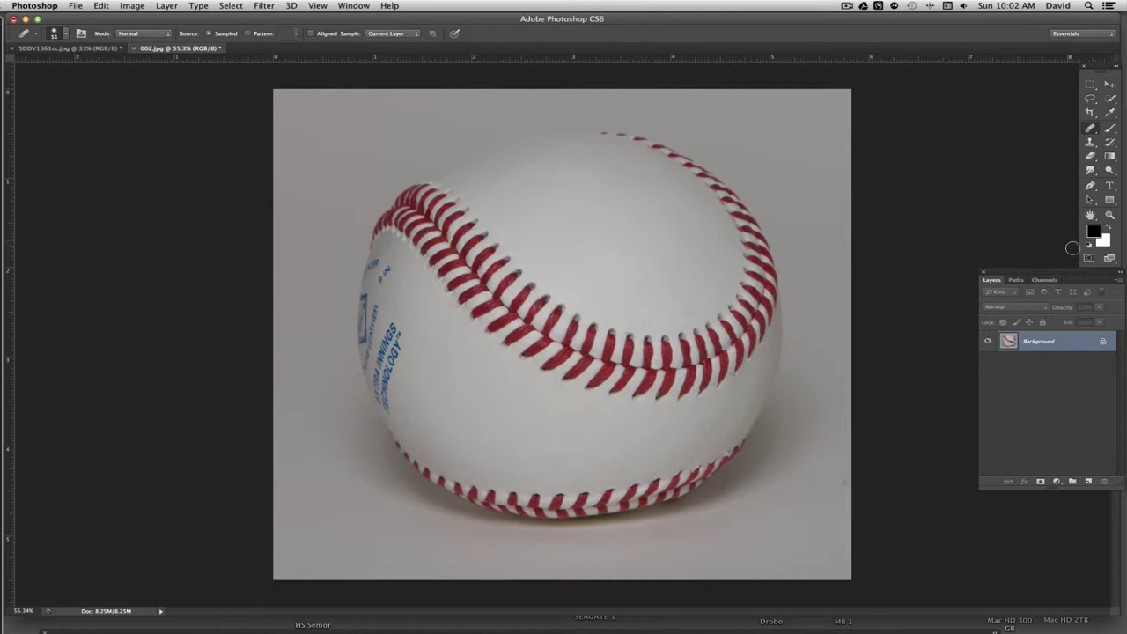
key(x)
key(b)
right_click(579, 189)
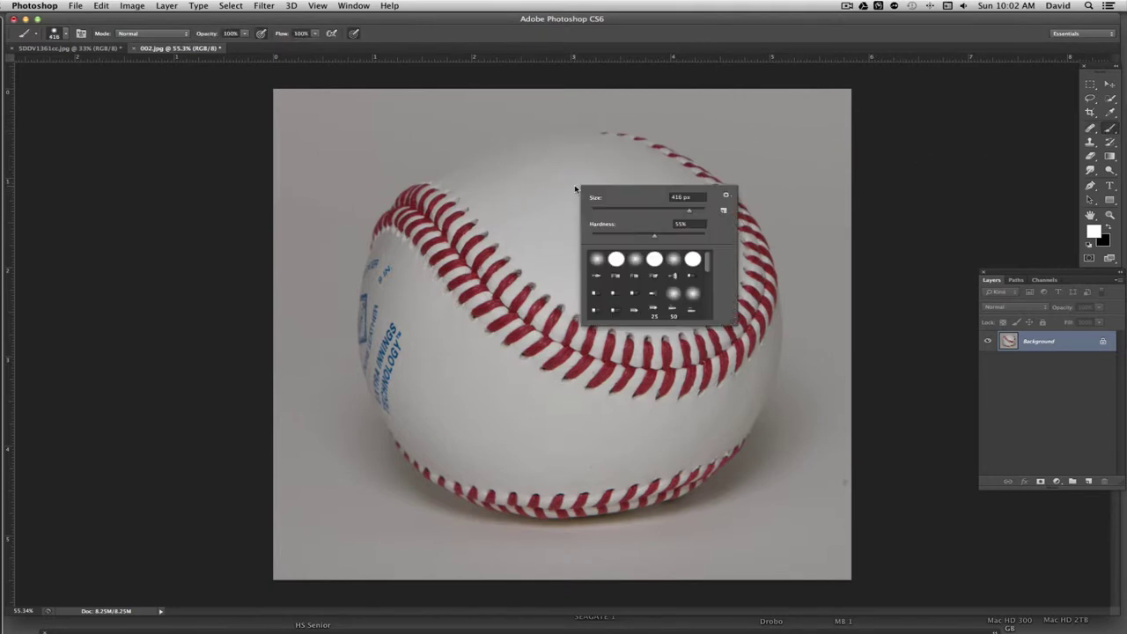
click(676, 211)
mouse_move(568, 181)
mouse_down()
mouse_move(496, 128)
mouse_move(453, 116)
mouse_move(284, 138)
mouse_move(269, 398)
mouse_move(291, 401)
mouse_up()
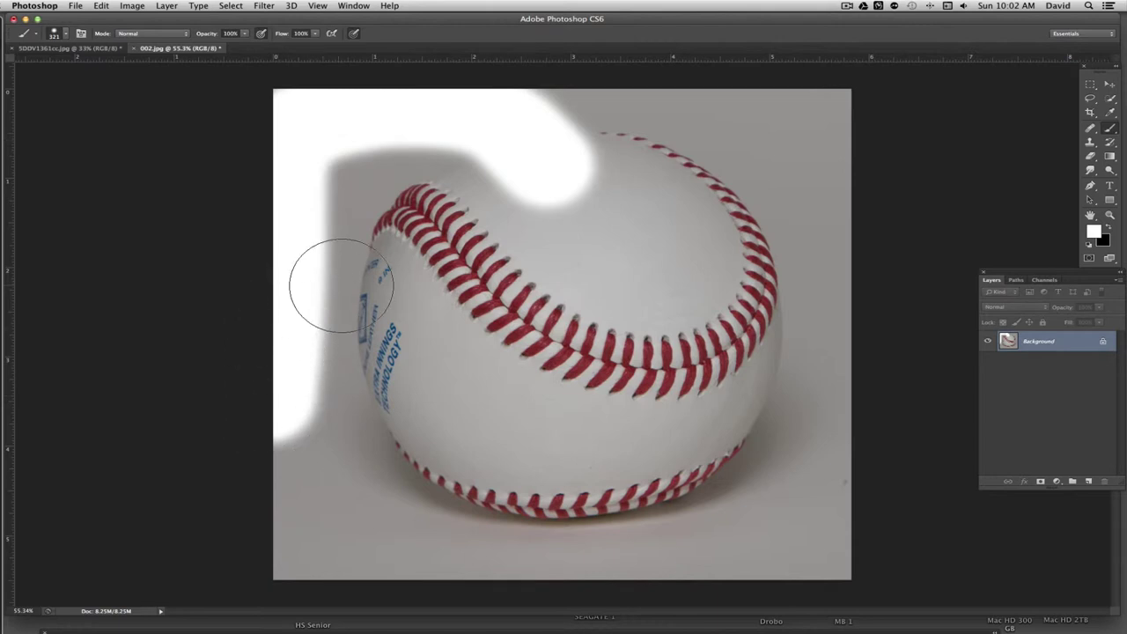
mouse_move(340, 285)
mouse_down()
mouse_move(369, 296)
mouse_move(330, 471)
mouse_up()
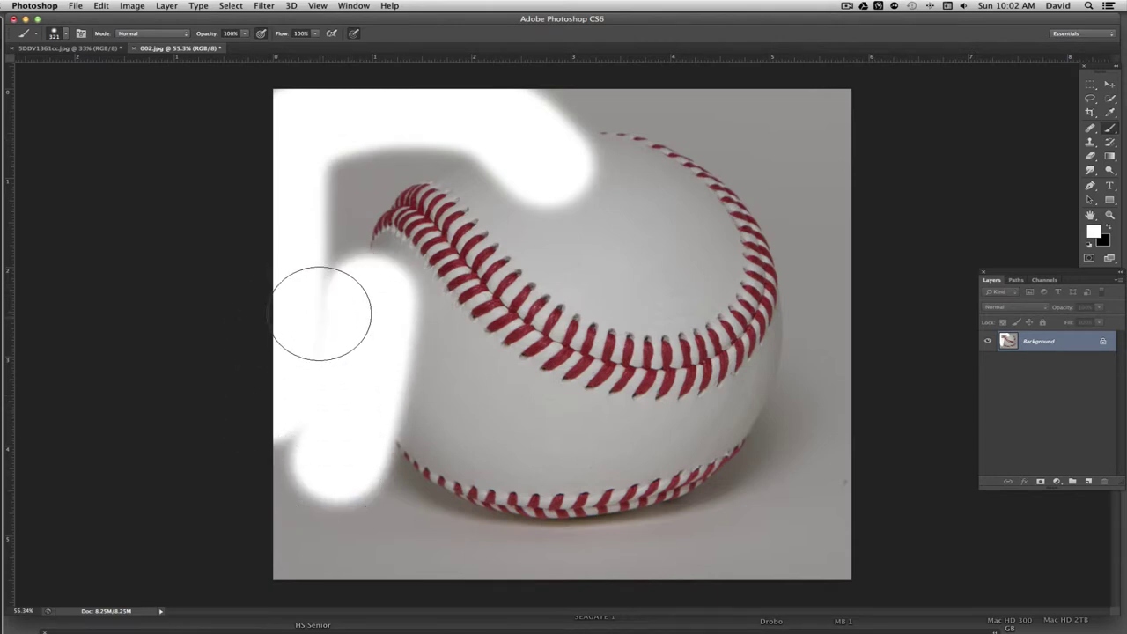
mouse_move(322, 313)
mouse_down()
mouse_move(290, 584)
mouse_move(353, 449)
mouse_move(340, 432)
mouse_move(674, 511)
mouse_move(549, 546)
mouse_move(481, 511)
mouse_move(414, 385)
mouse_move(801, 485)
mouse_move(728, 449)
mouse_move(791, 422)
mouse_move(698, 495)
mouse_move(851, 533)
mouse_move(851, 125)
mouse_move(906, 202)
mouse_up()
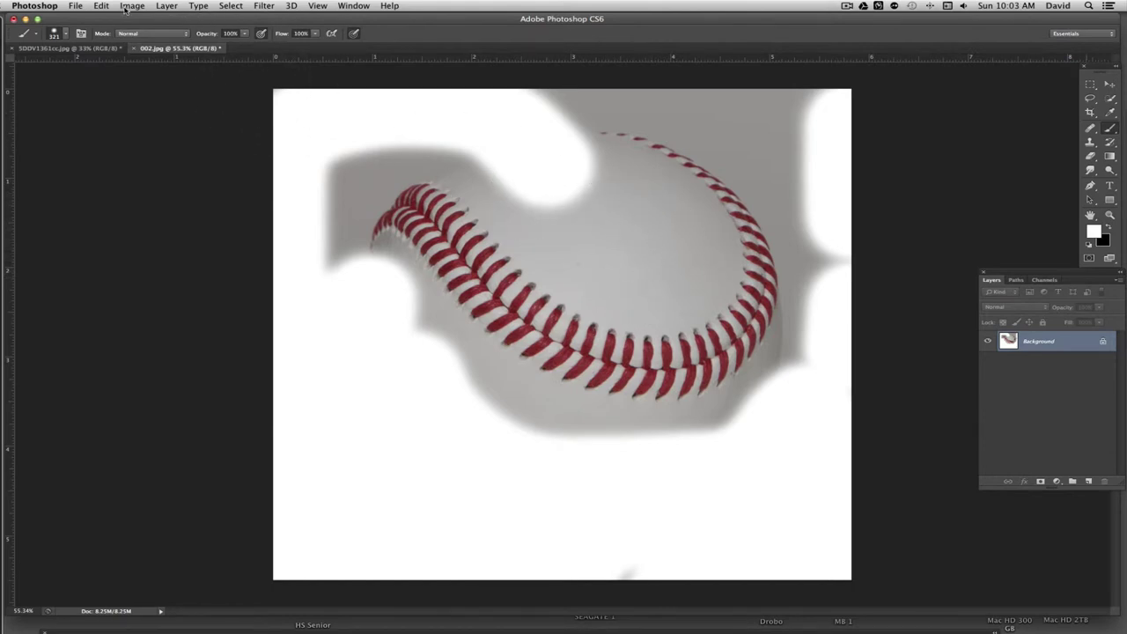
- Make a Color Range selection of the white and grey areas around the red stitches by adding samples, with Fuzziness 15
click(230, 8)
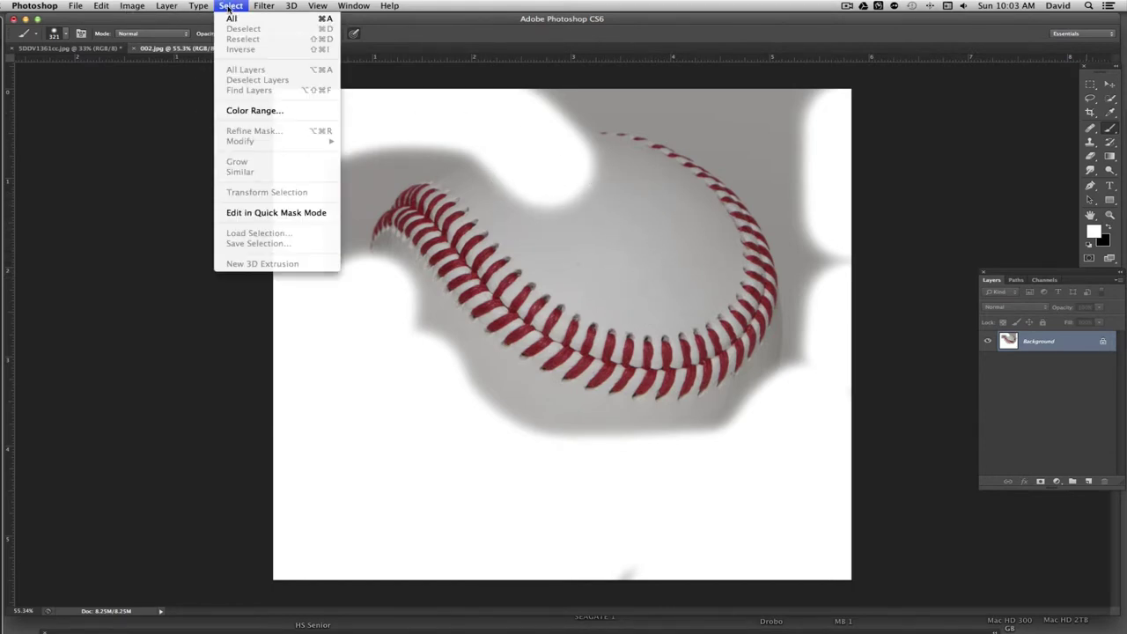
click(254, 110)
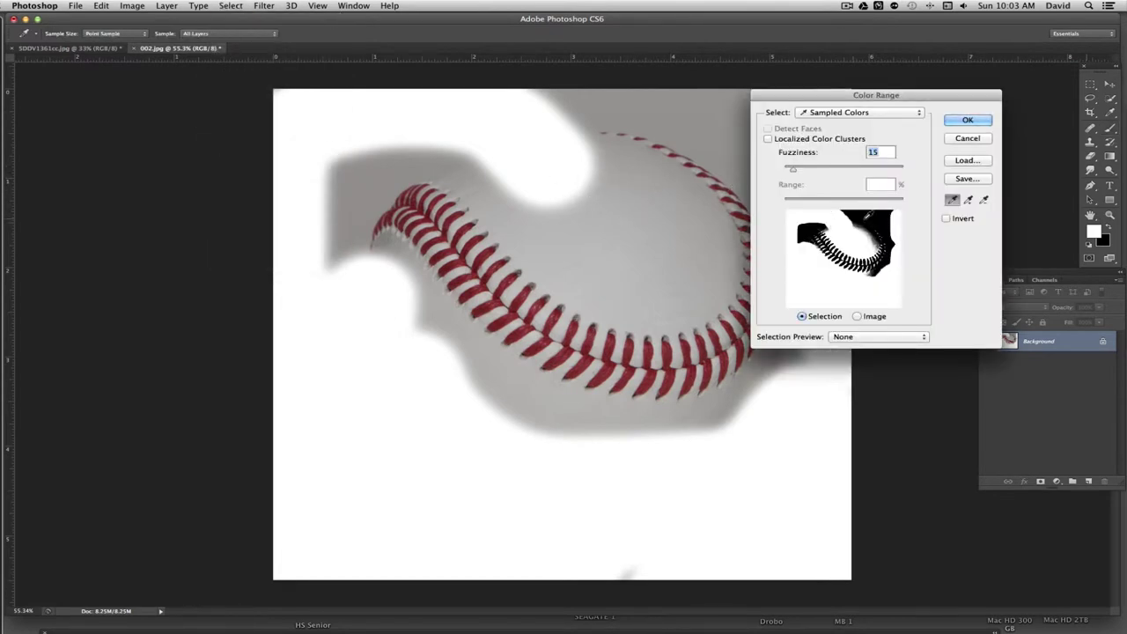
click(629, 180)
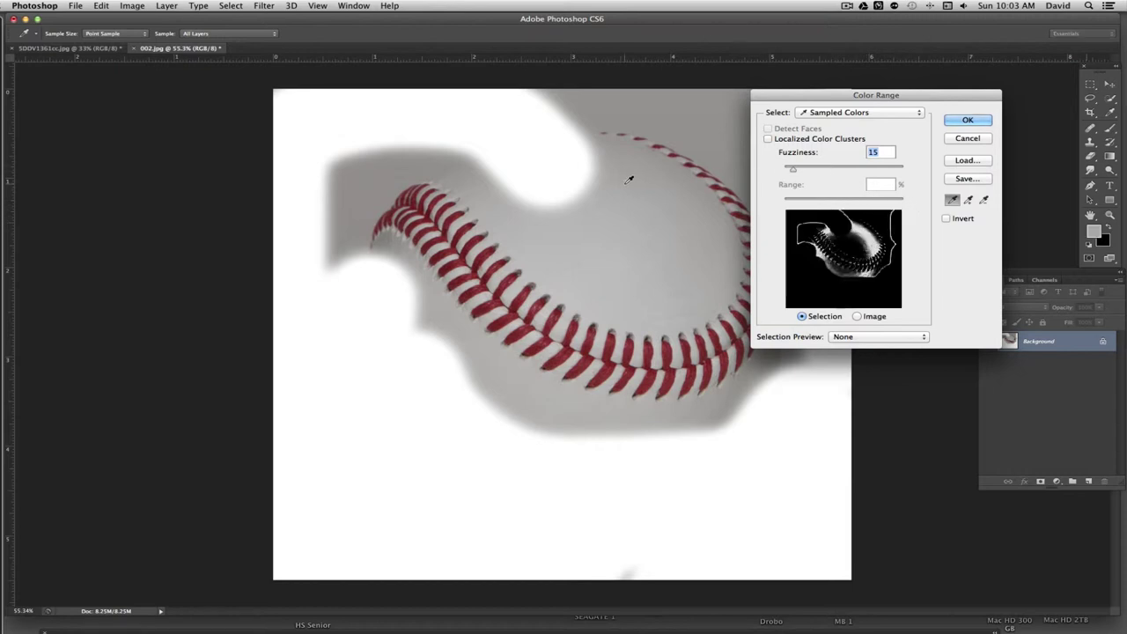
click(644, 212)
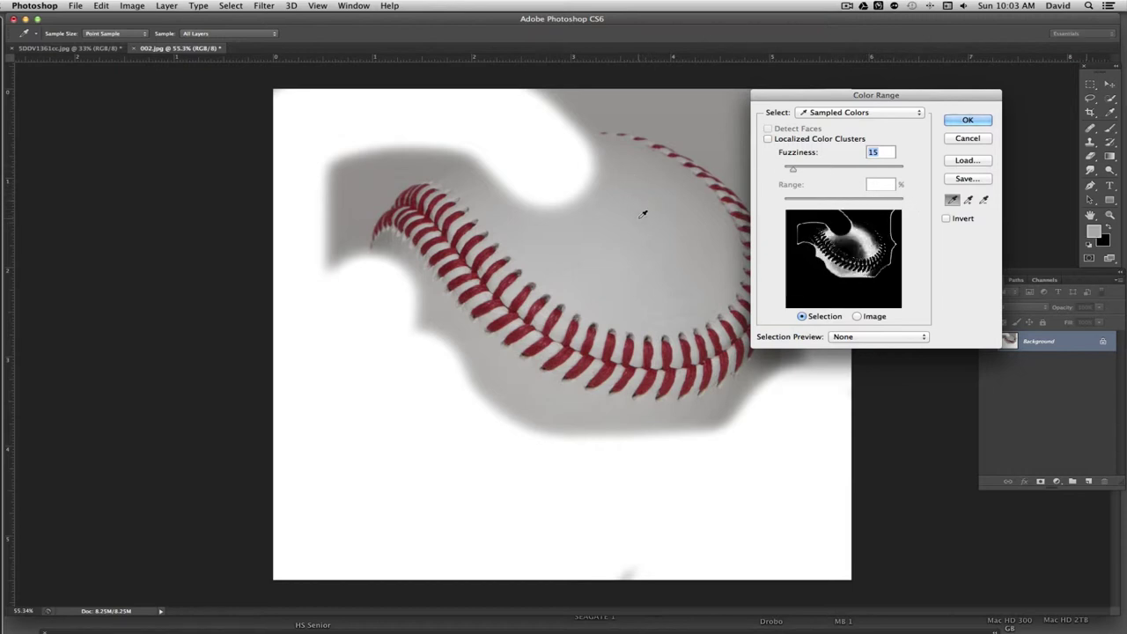
click(968, 200)
click(616, 186)
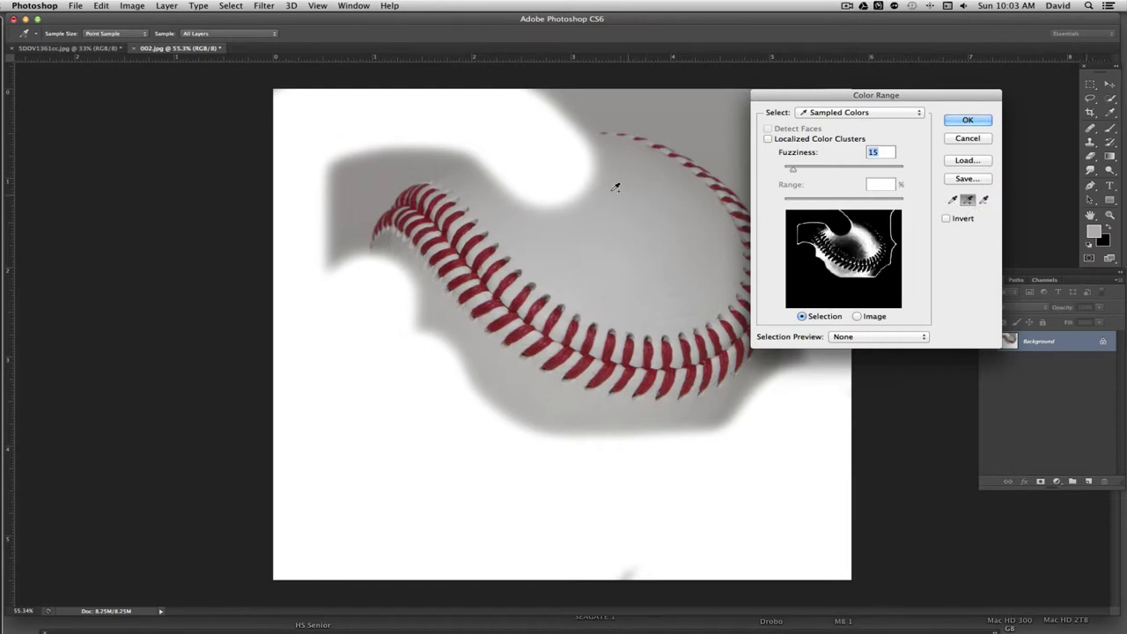
drag(616, 187, 569, 171)
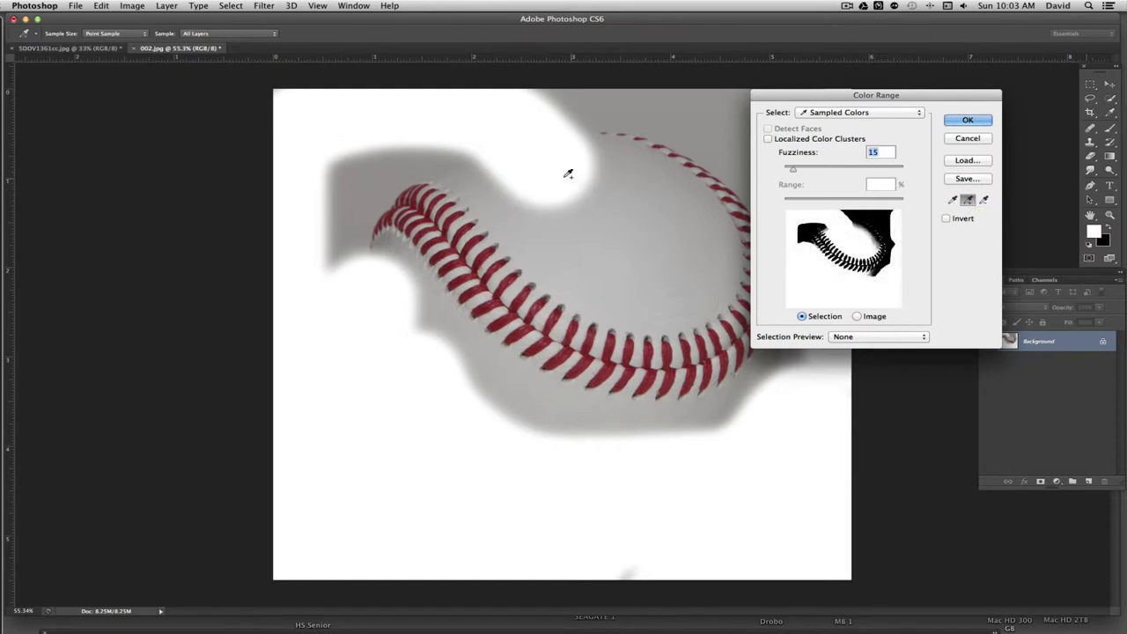
click(729, 109)
drag(775, 95, 889, 103)
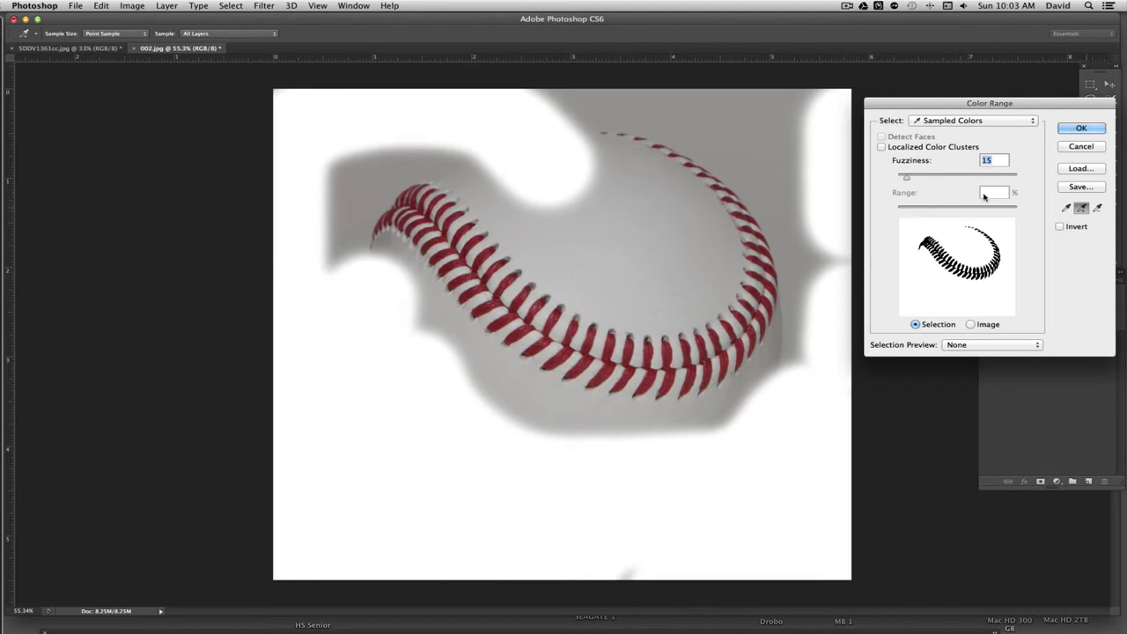
click(1073, 133)
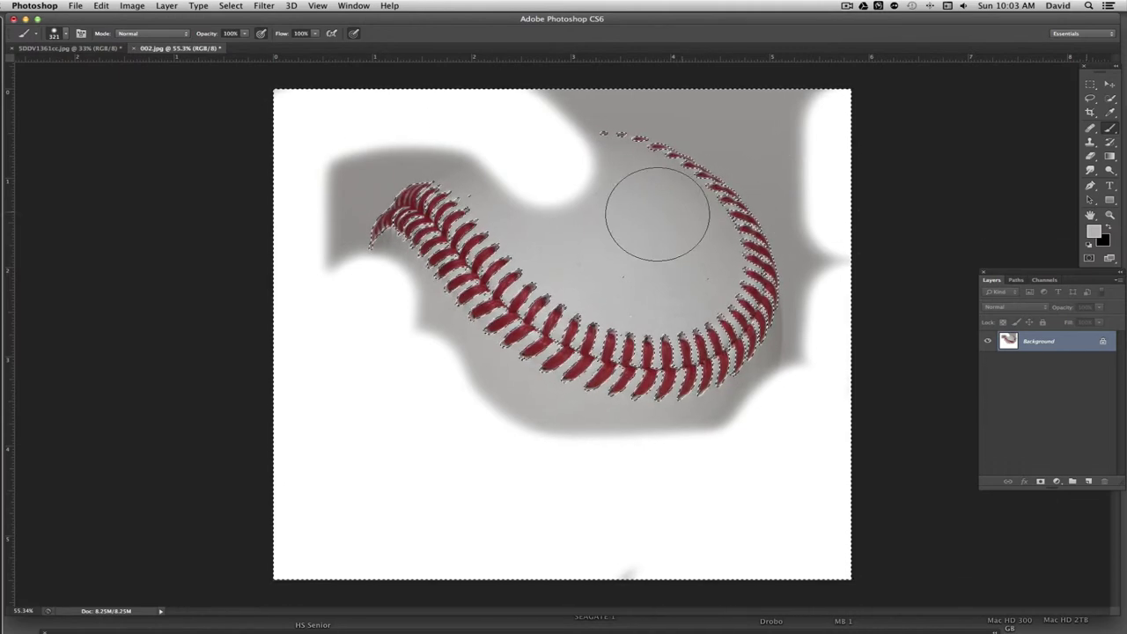
- Invert the selection and copy the red stitches onto the forehead in the portrait SDDV1361cc.jpg, aligning them with the head
click(1110, 84)
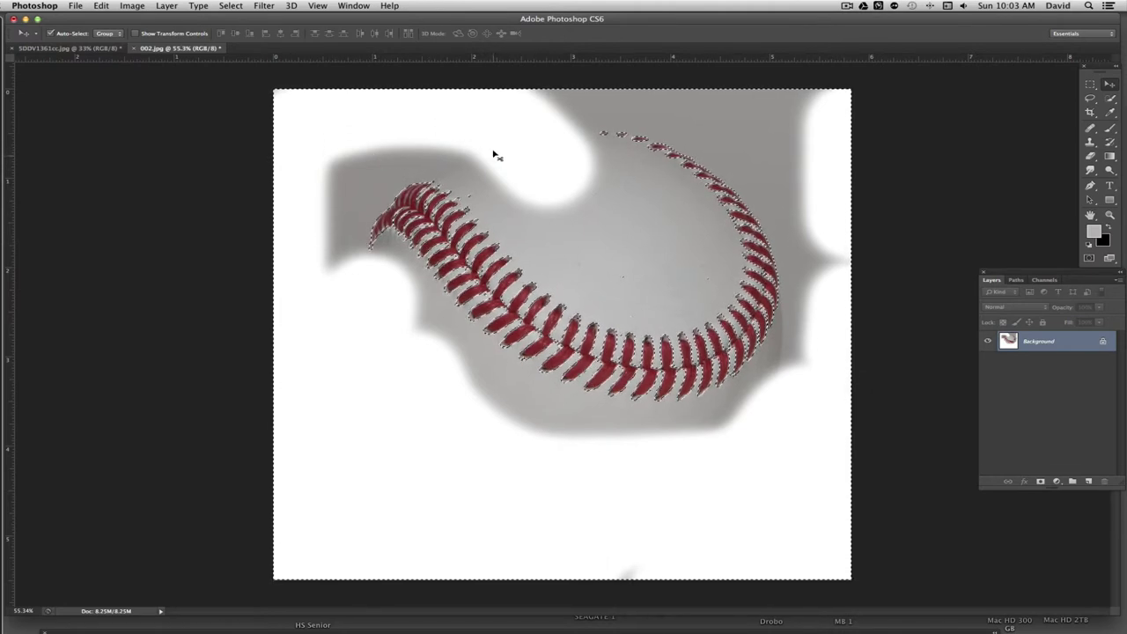
click(233, 7)
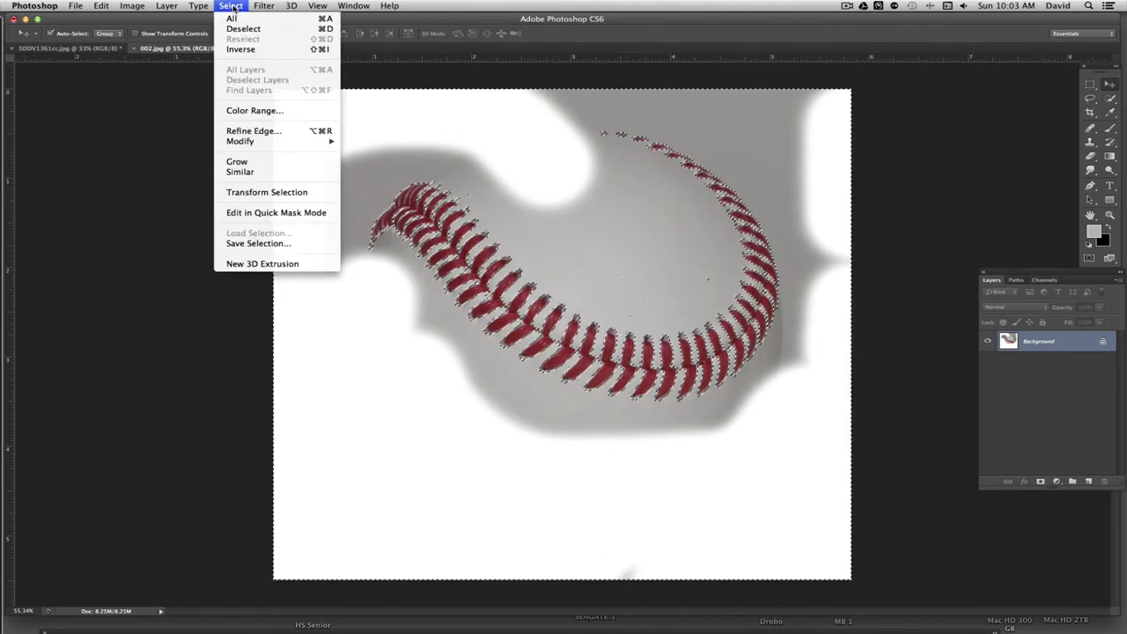
click(244, 50)
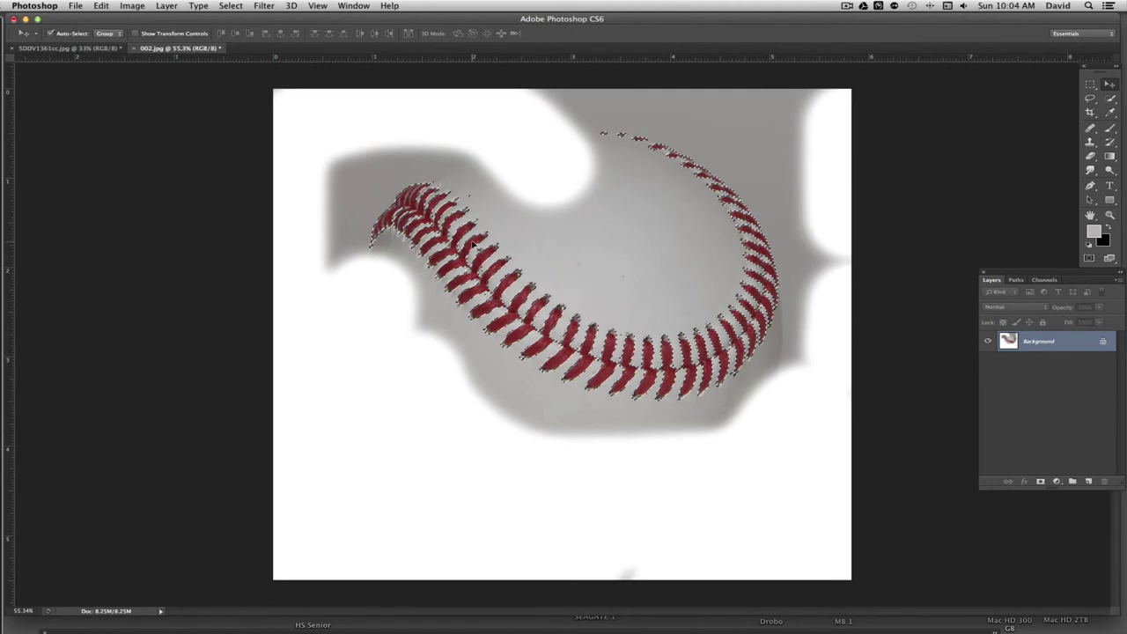
drag(469, 247, 415, 138)
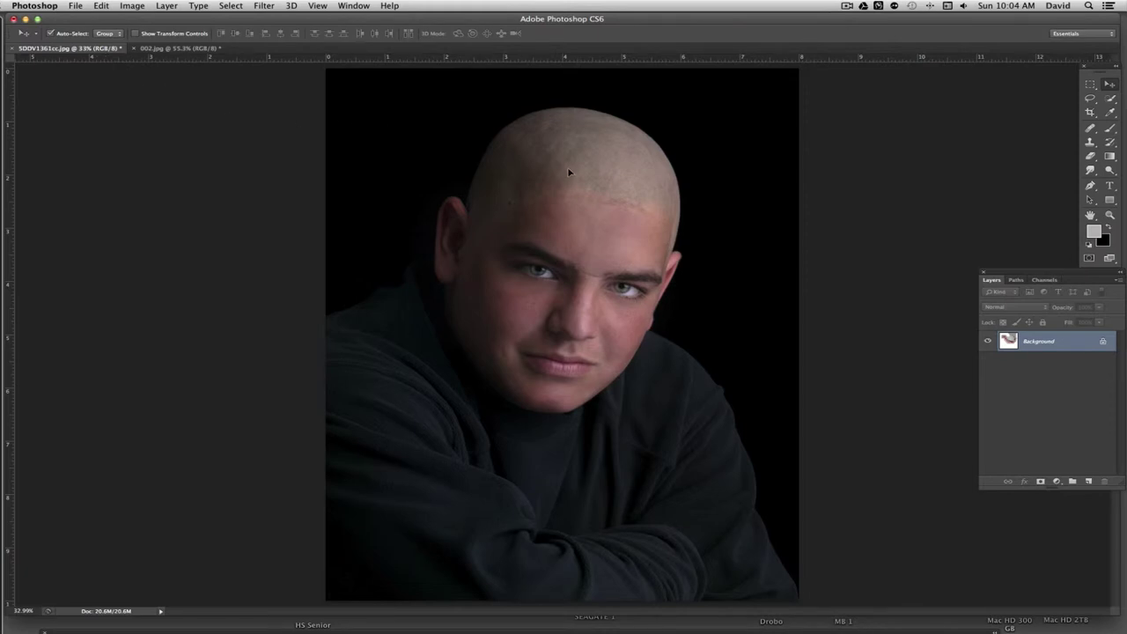
drag(569, 172, 562, 183)
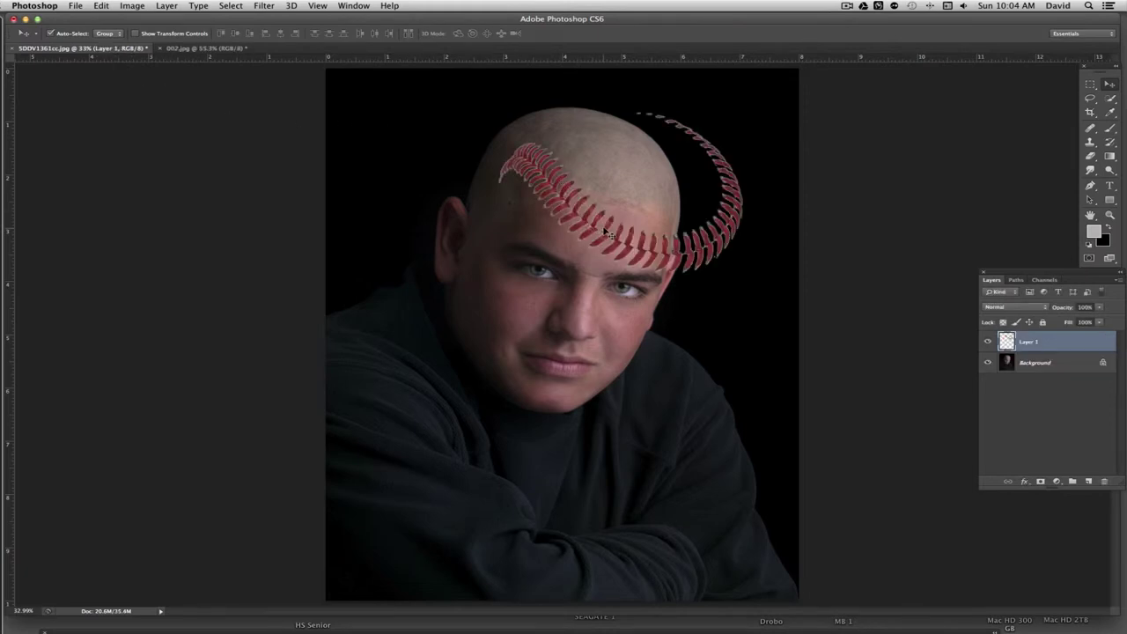
drag(608, 233, 624, 195)
drag(607, 150, 607, 247)
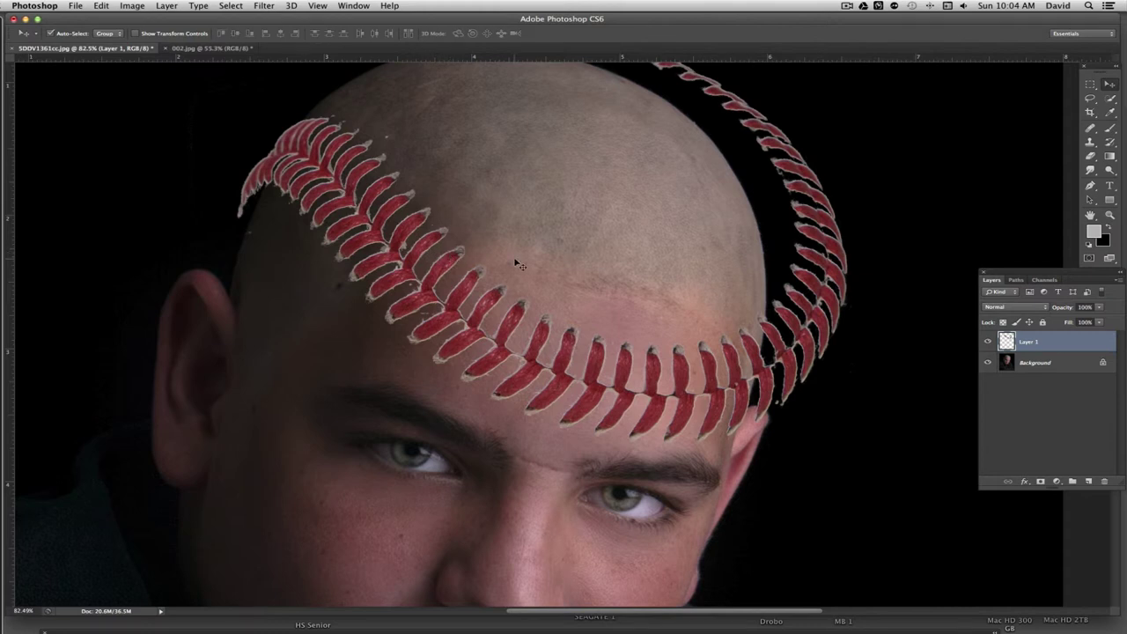
- Set the stitches layer's blend mode to Multiply and check closely how the stitches blend with the skin
click(1013, 310)
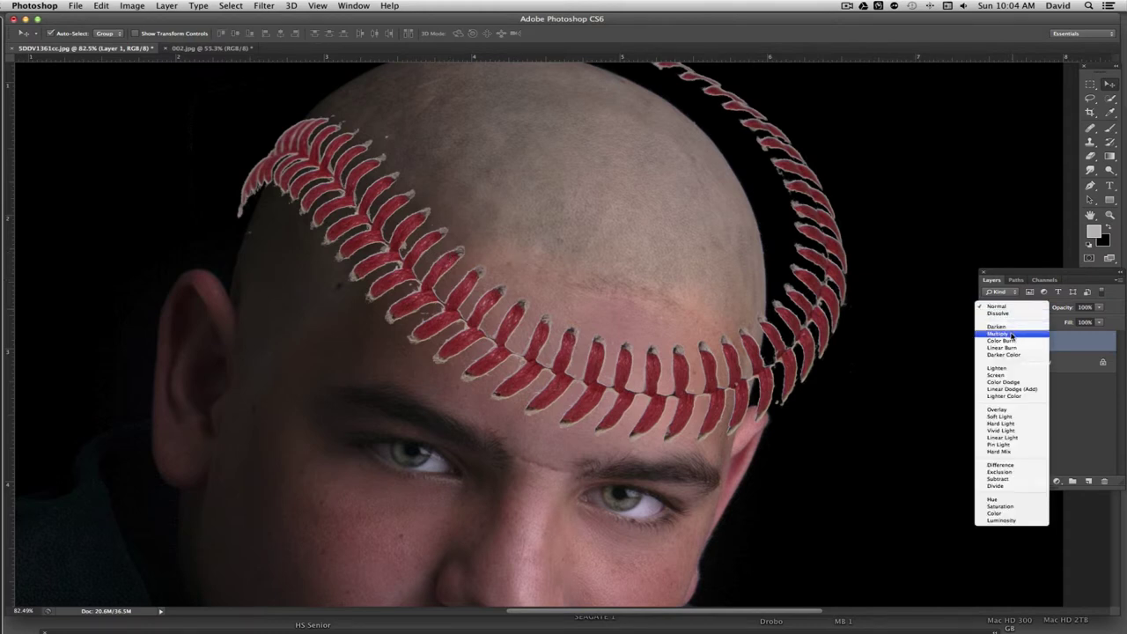
click(1012, 335)
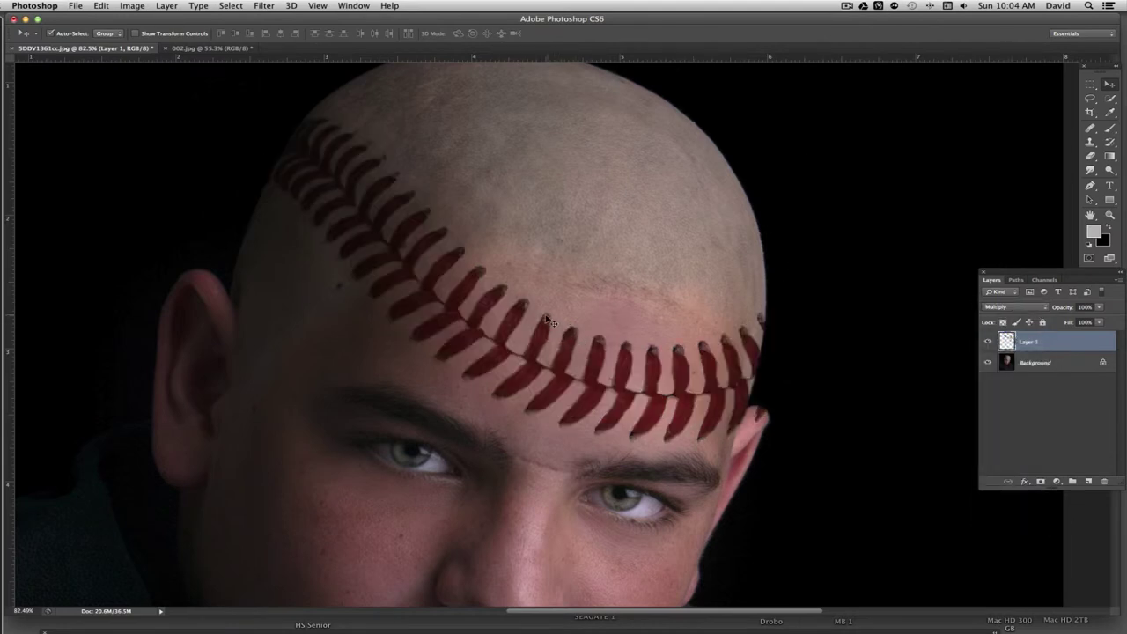
scroll(557, 333, up, 5)
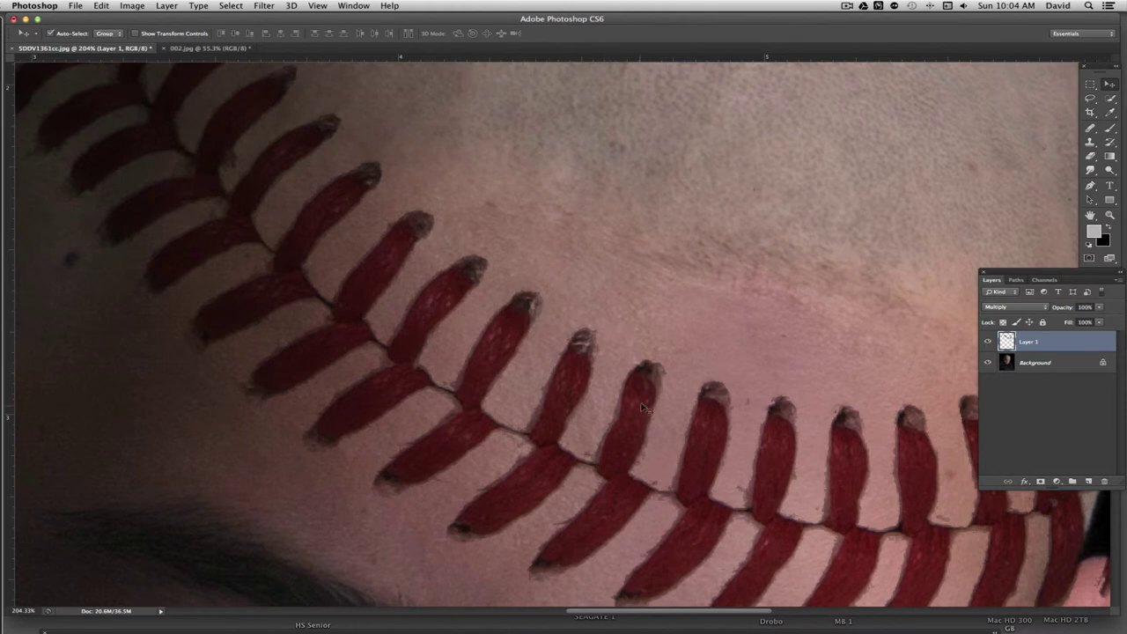
scroll(755, 361, right, 5)
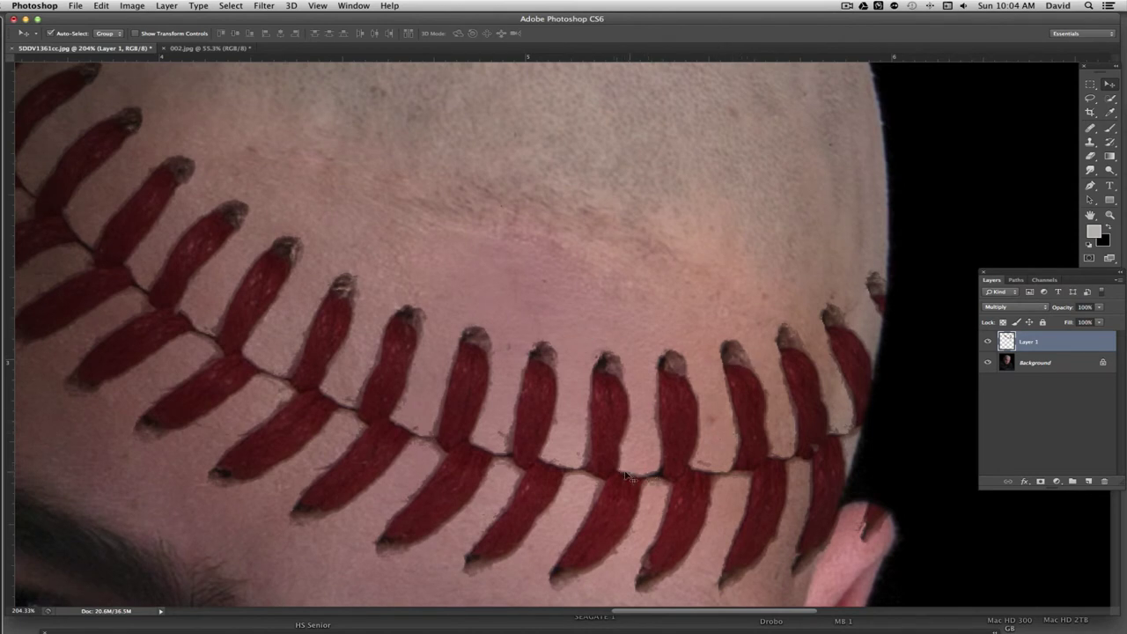
scroll(585, 348, down, 5)
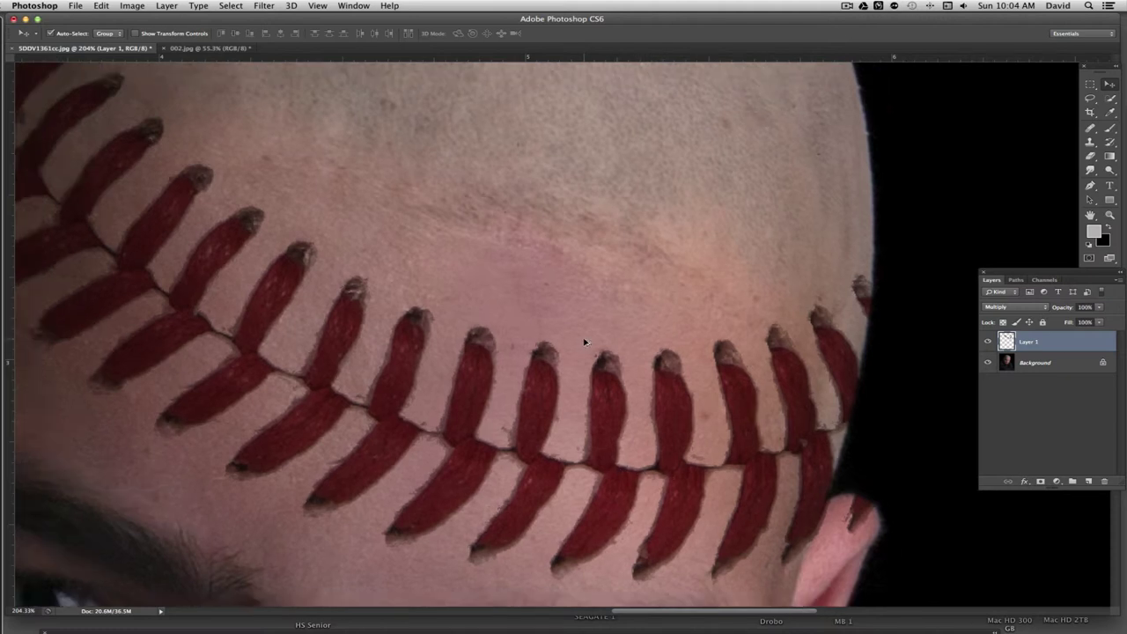
scroll(585, 345, up, 1)
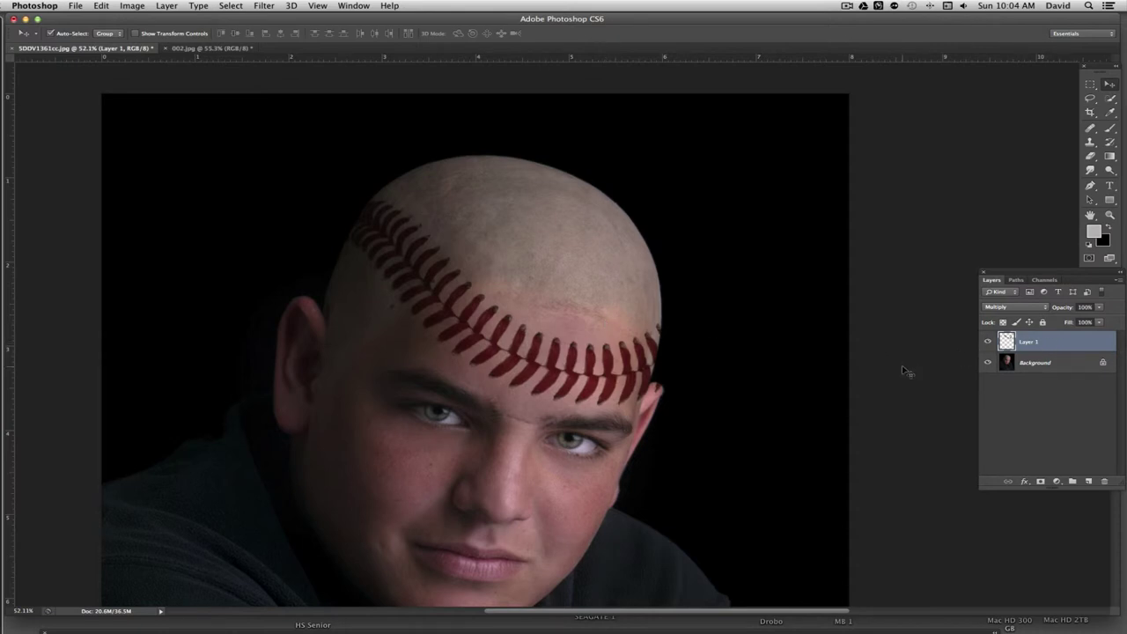
- Scale the stitches layer to about 86.67% width and 107.82% height so the seam fits across the head
key(ctrl+t)
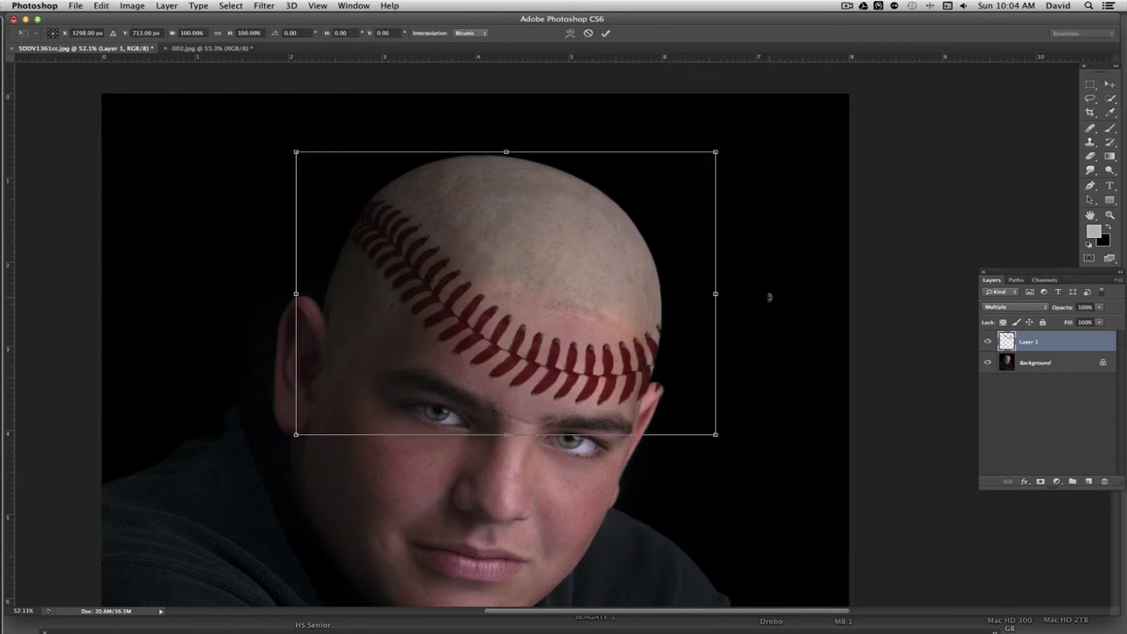
drag(716, 152, 681, 130)
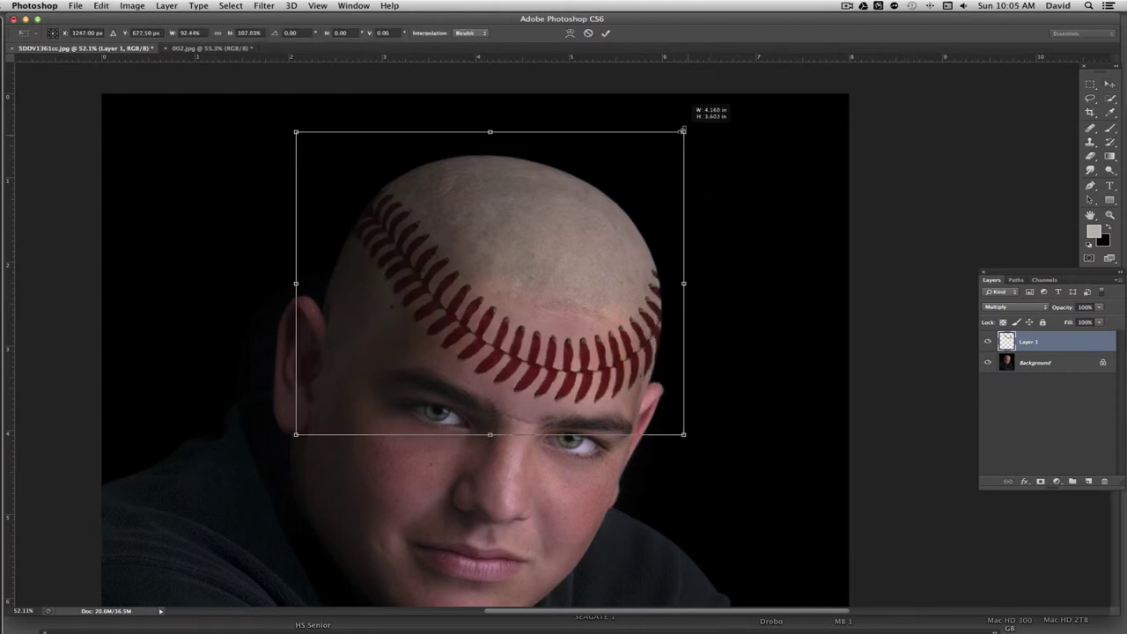
drag(683, 274, 659, 269)
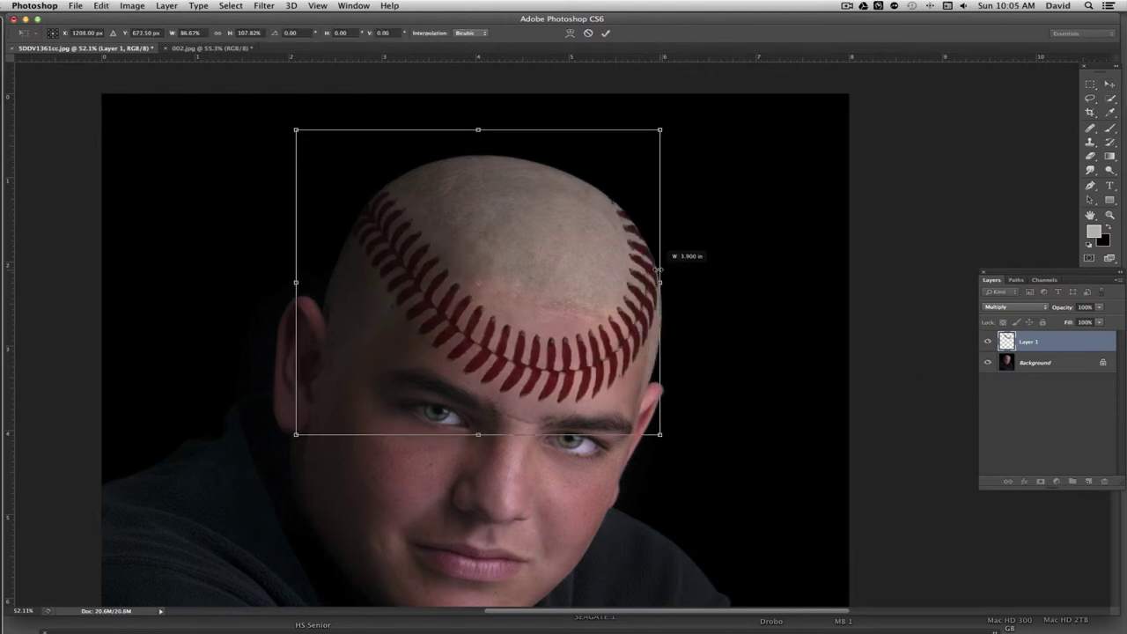
- Warp the stitches layer, bending the seam's right arm inward over the crown and outward along the head's right edge
right_click(516, 244)
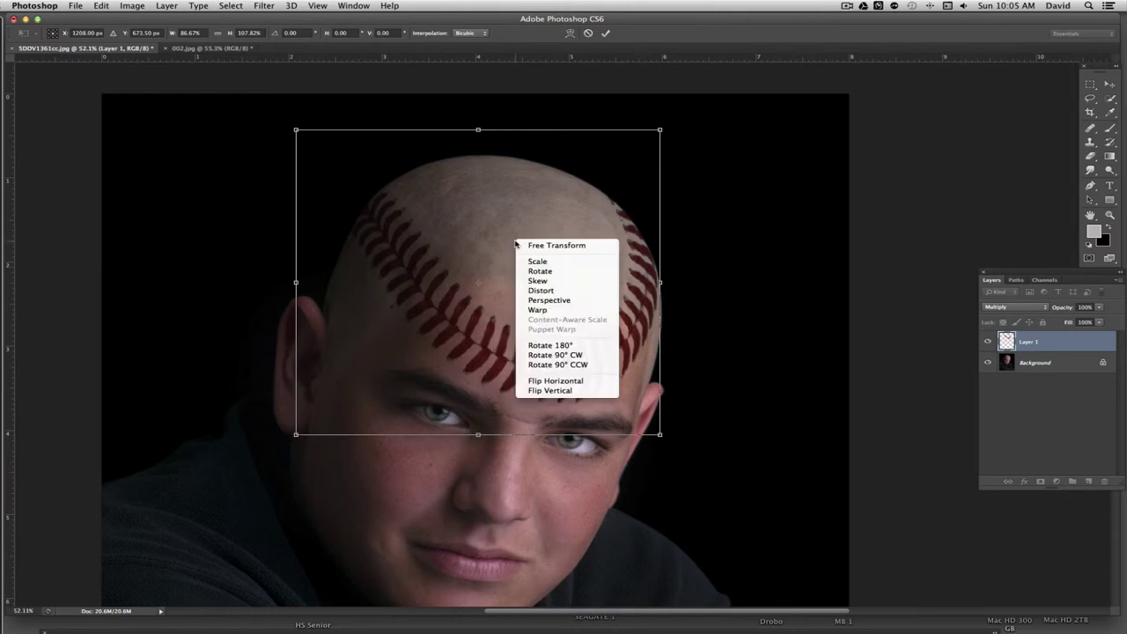
click(544, 309)
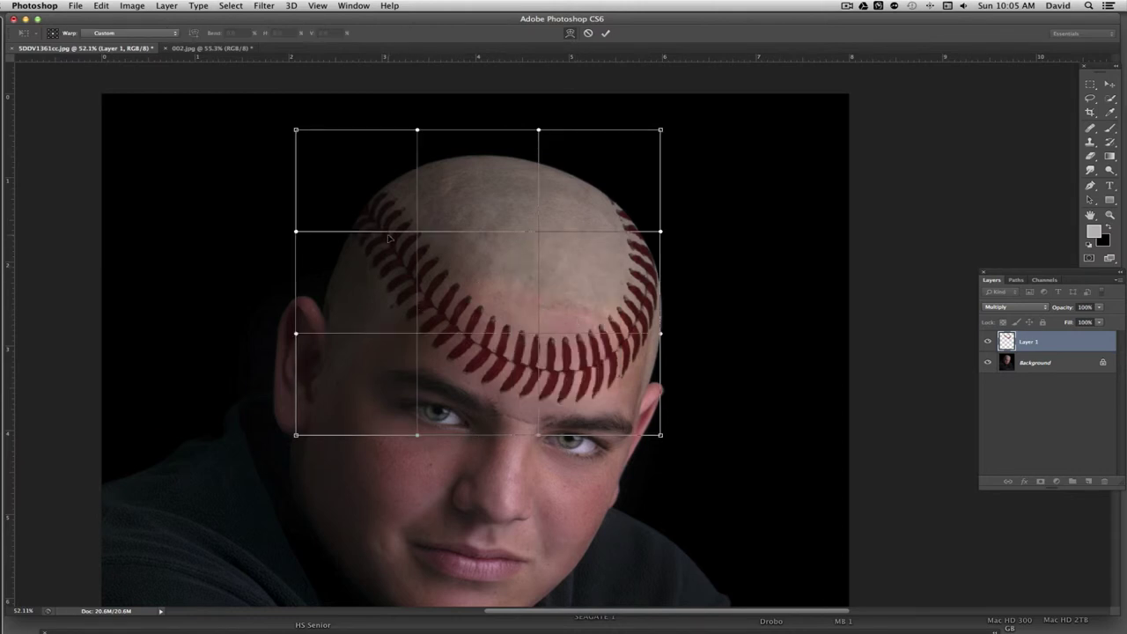
drag(391, 238, 380, 264)
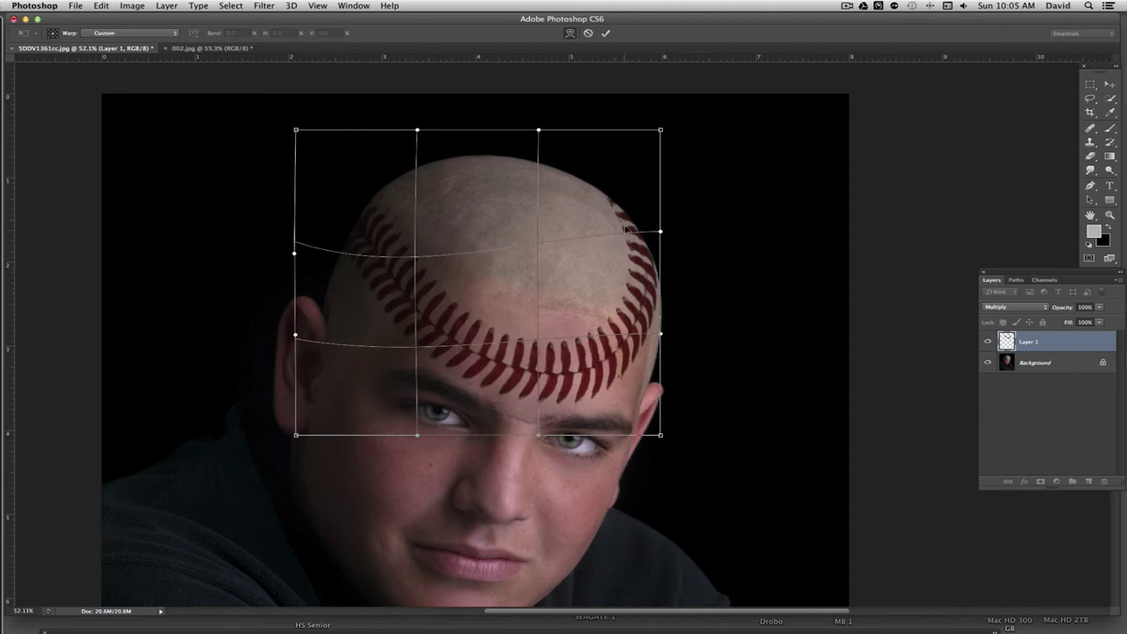
drag(615, 205, 604, 223)
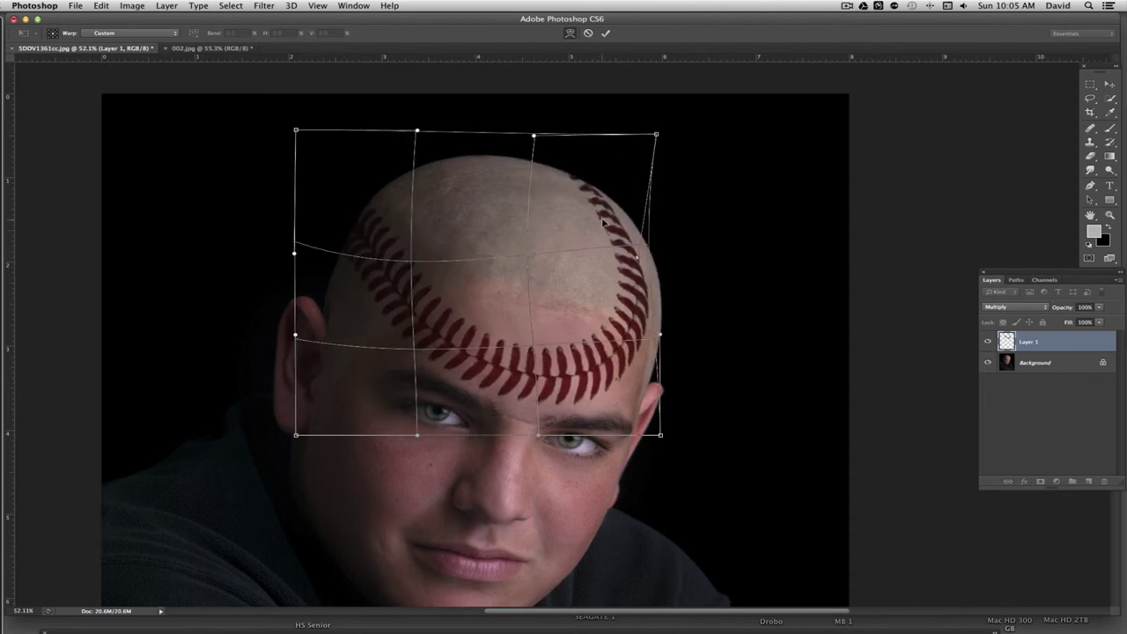
drag(631, 286, 650, 298)
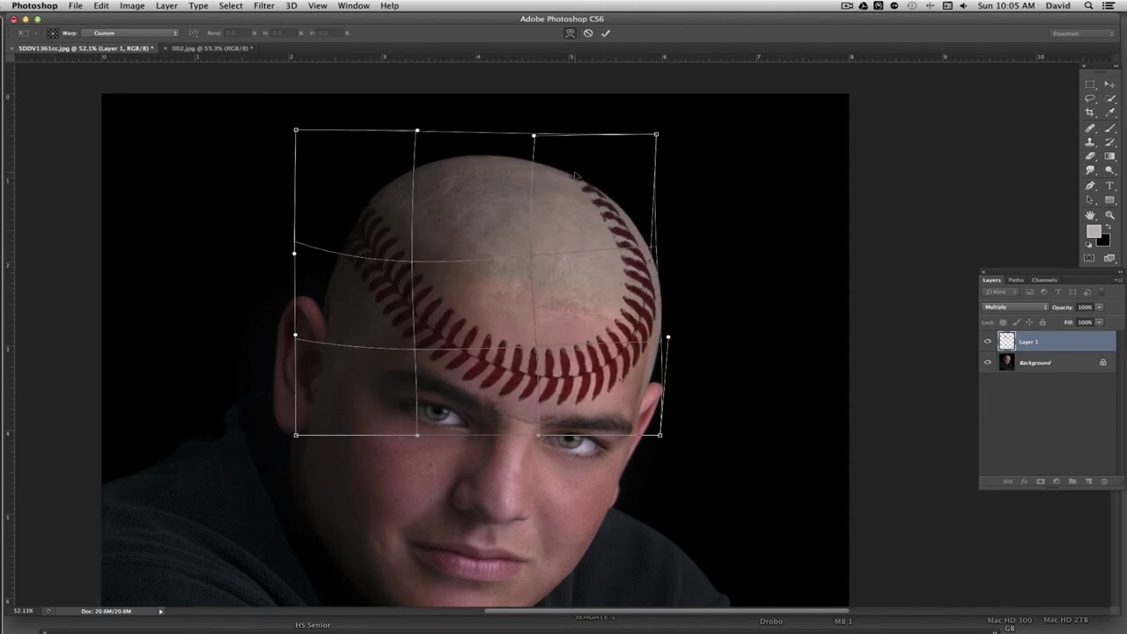
drag(566, 168, 565, 174)
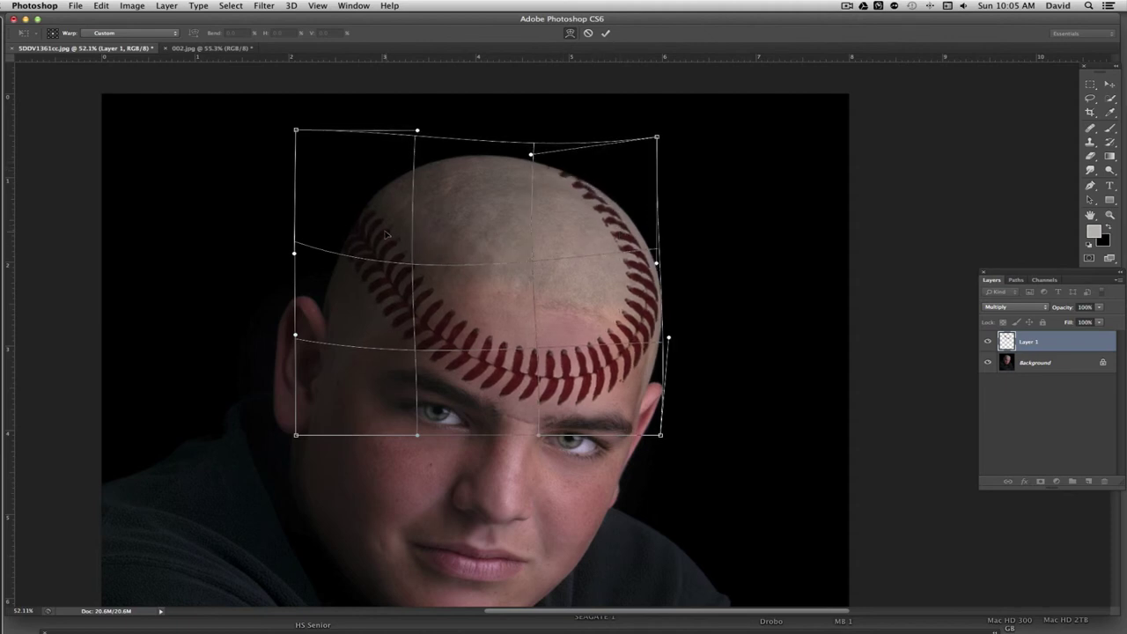
- Reshape the seam's left arm upward to follow the curve of the skull, and apply the warp
drag(386, 234, 390, 209)
drag(445, 308, 426, 313)
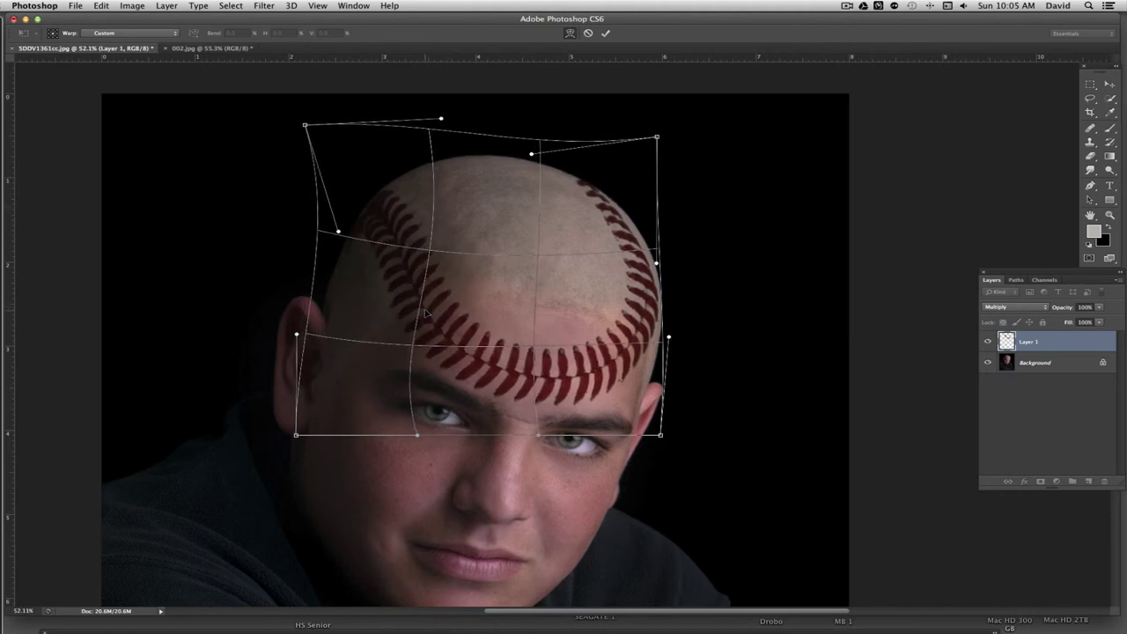
drag(393, 212, 395, 208)
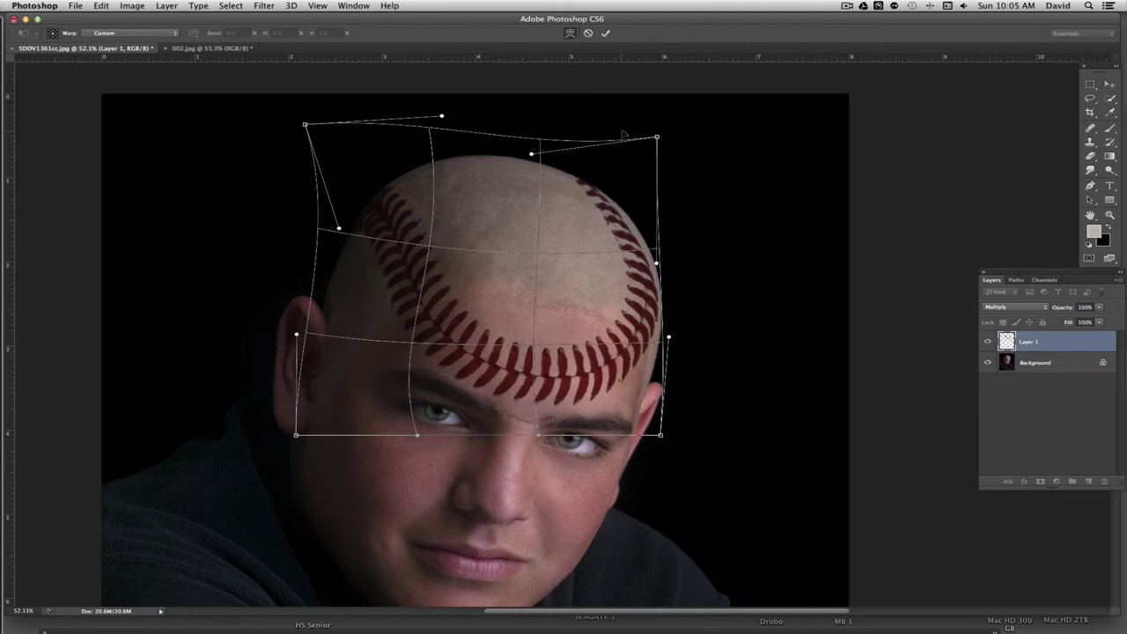
click(610, 34)
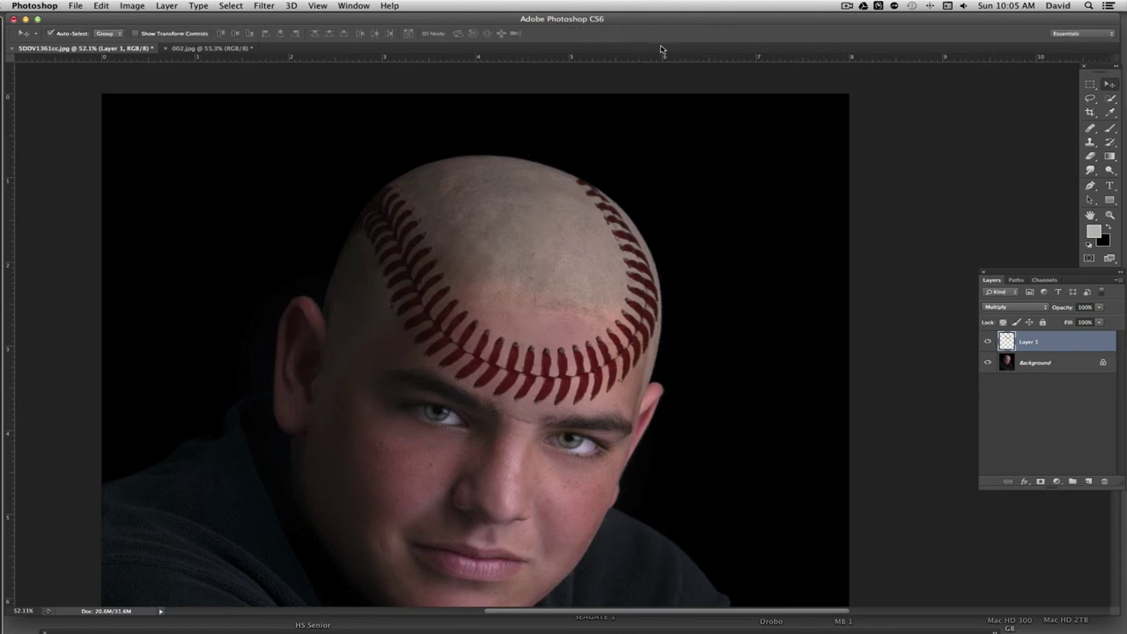
- Examine the warped stitches in the whole portrait and close up on the forehead for fit and blending
scroll(596, 325, down, 5)
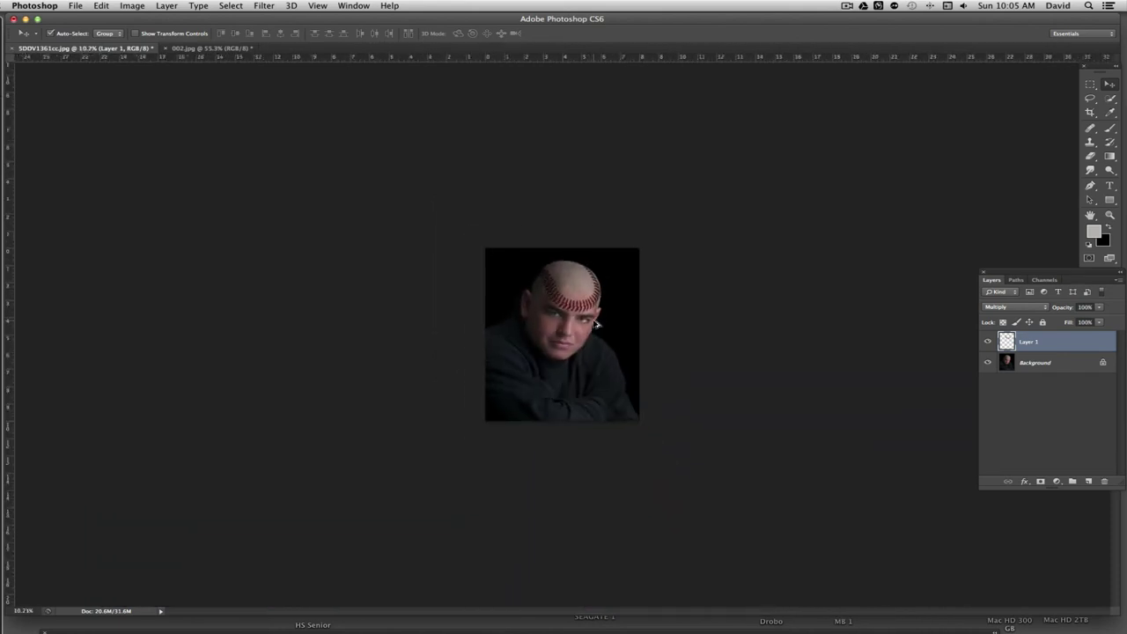
scroll(596, 325, up, 4)
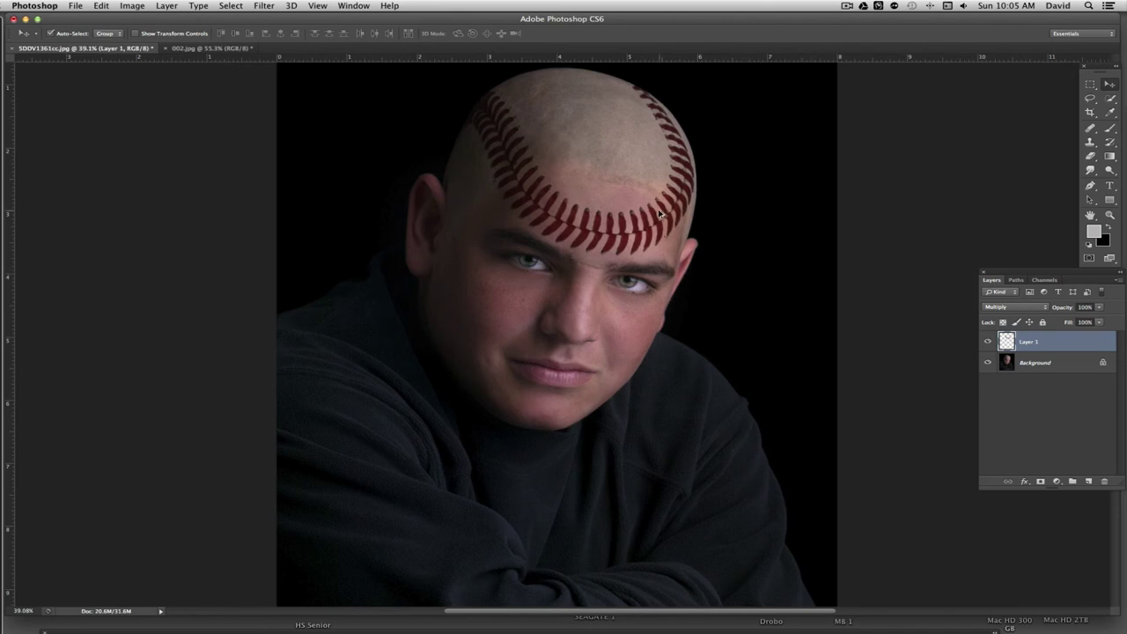
scroll(657, 214, up, 4)
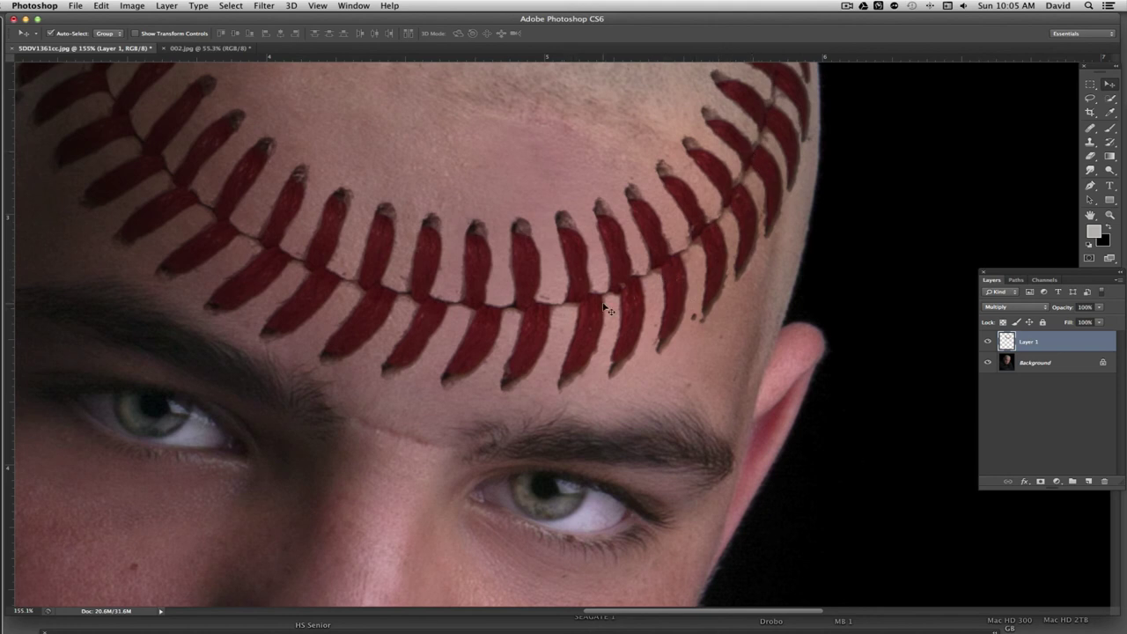
scroll(606, 309, down, 4)
scroll(602, 307, down, 1)
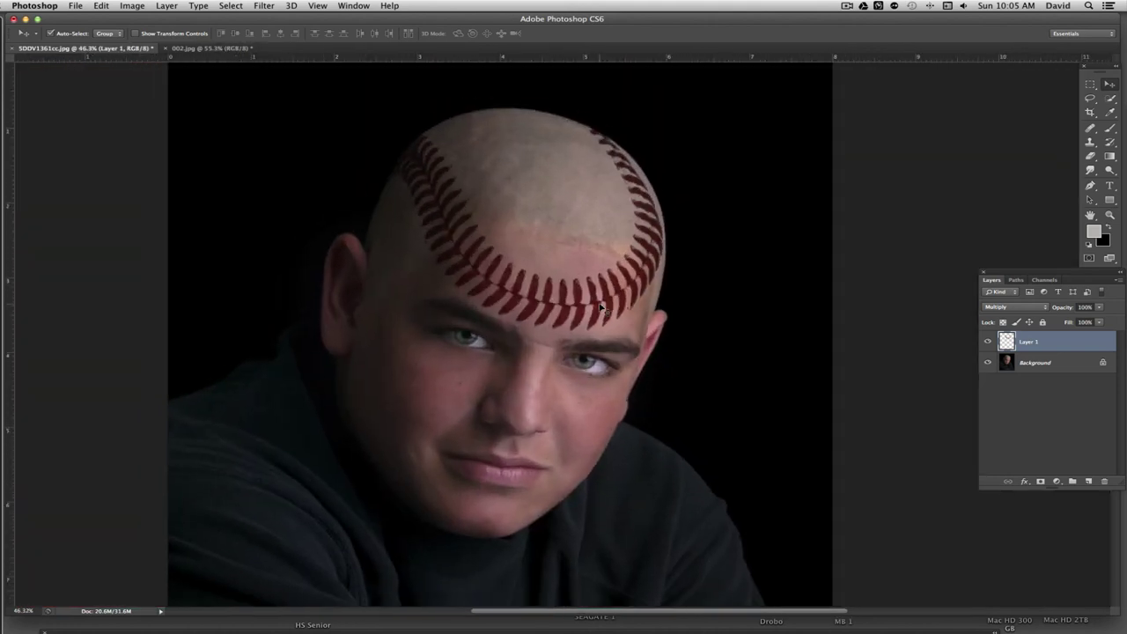